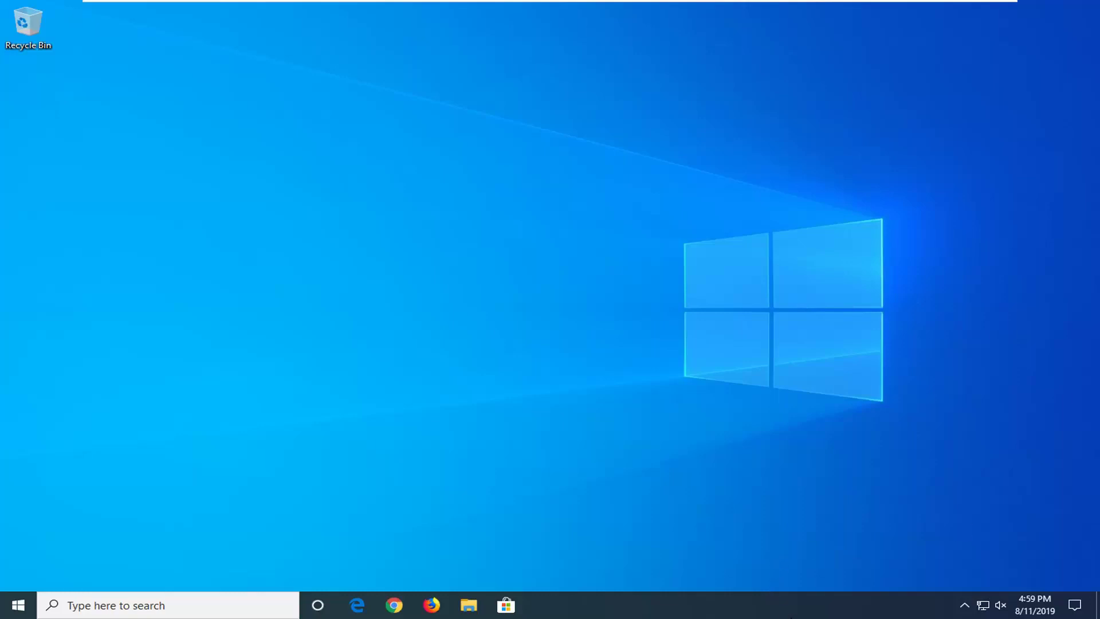
# Open the Services management console by way of Task Manager
pyautogui.rightClick(777, 609)
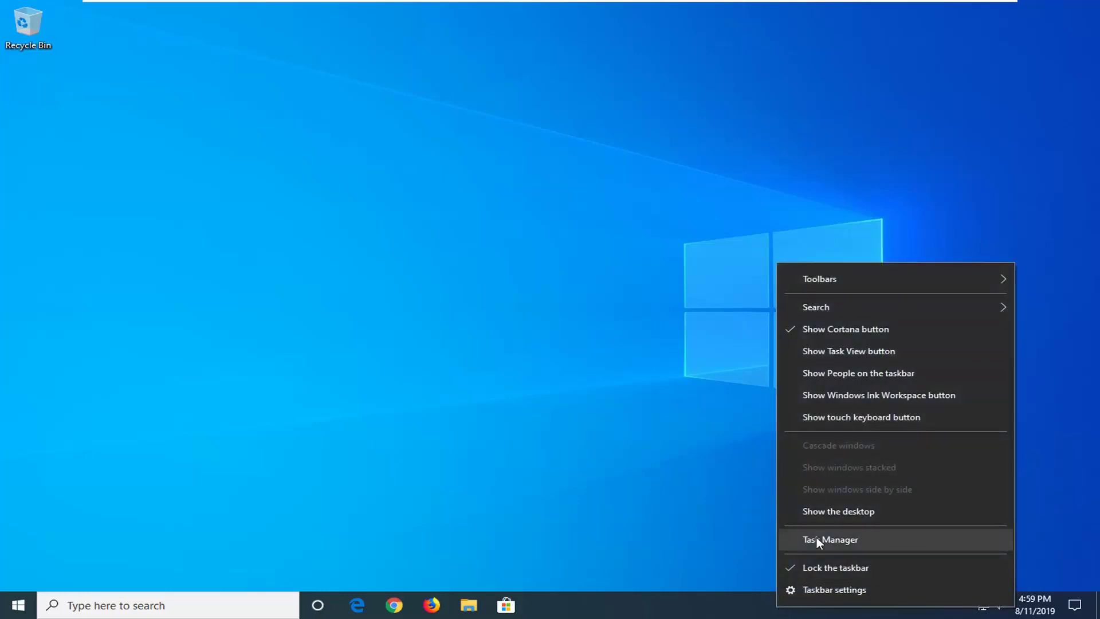
pyautogui.click(816, 537)
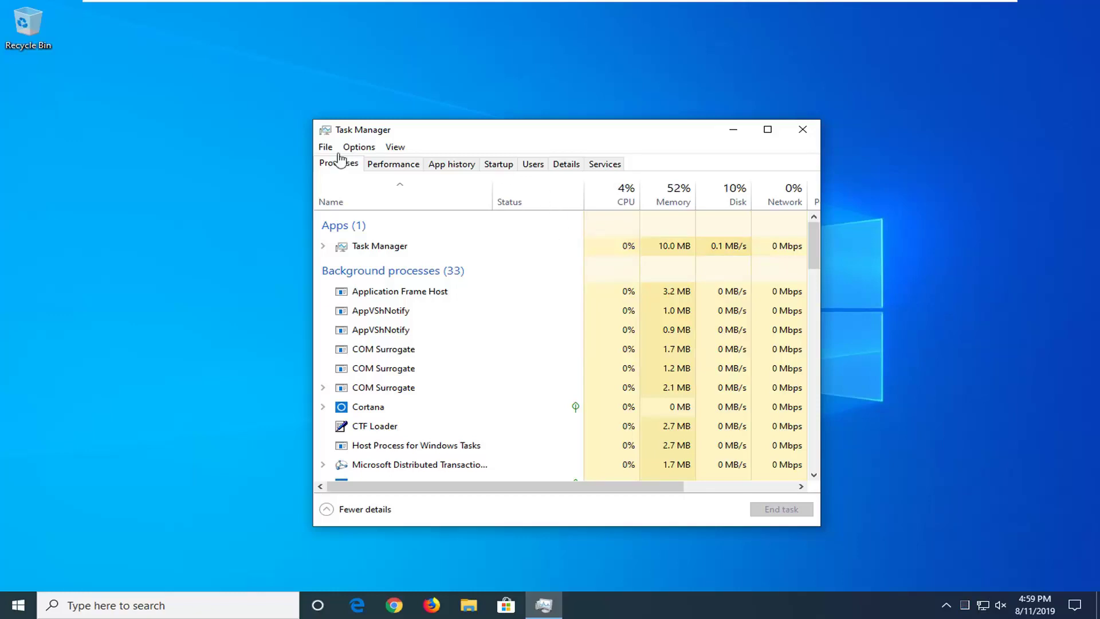
pyautogui.click(596, 166)
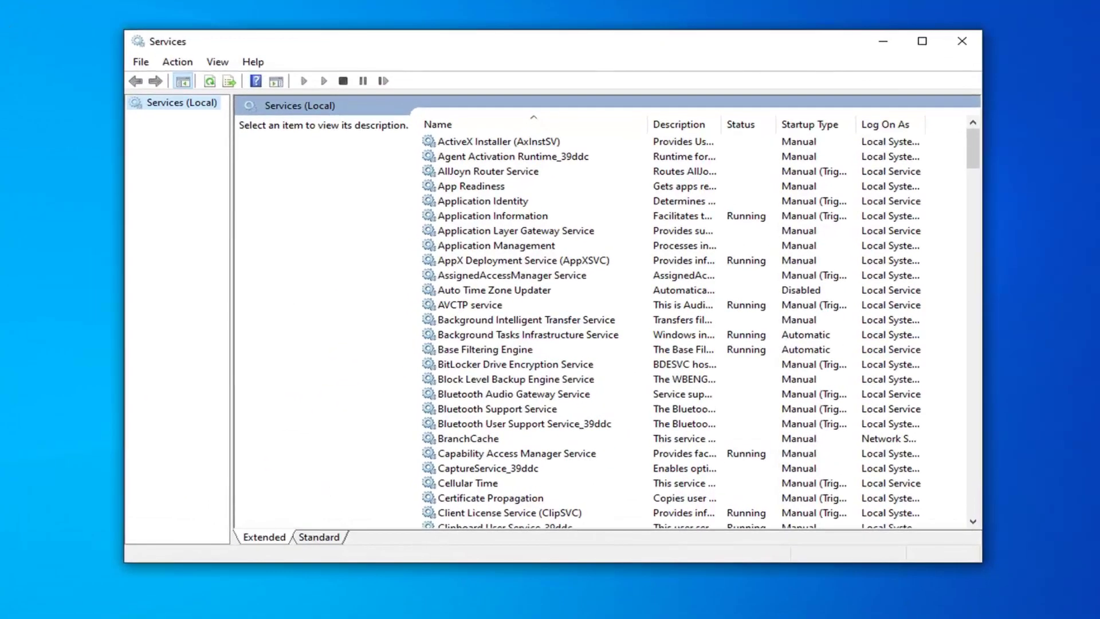
# Set the Windows Search service's startup type to Automatic (Delayed Start) and accept its properties
pyautogui.scroll(-20, 519, 401)
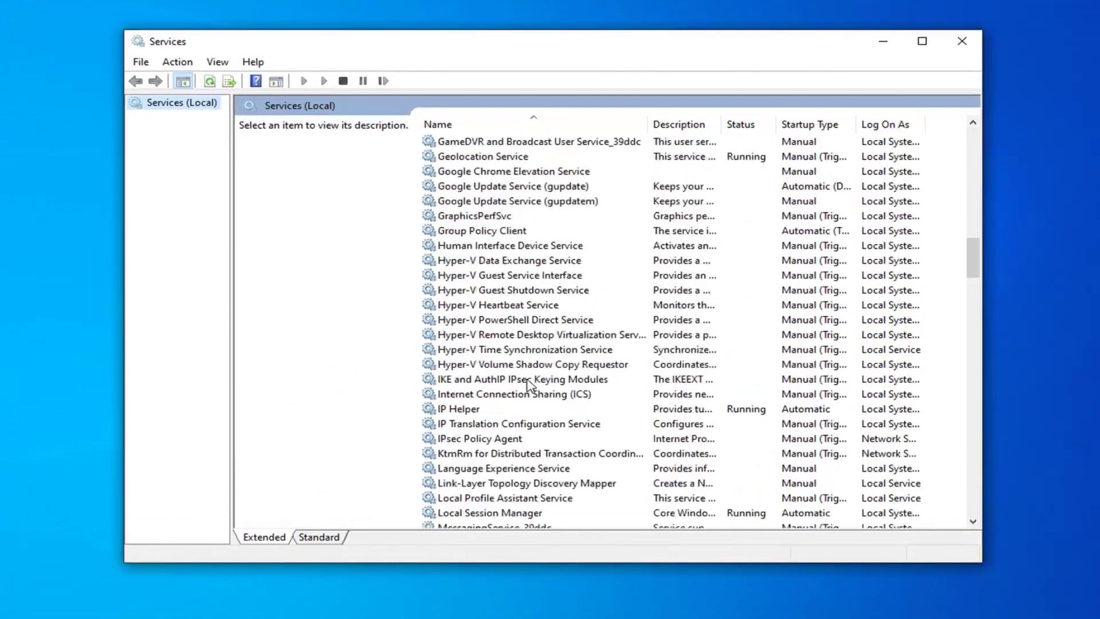
pyautogui.scroll(-20, 532, 385)
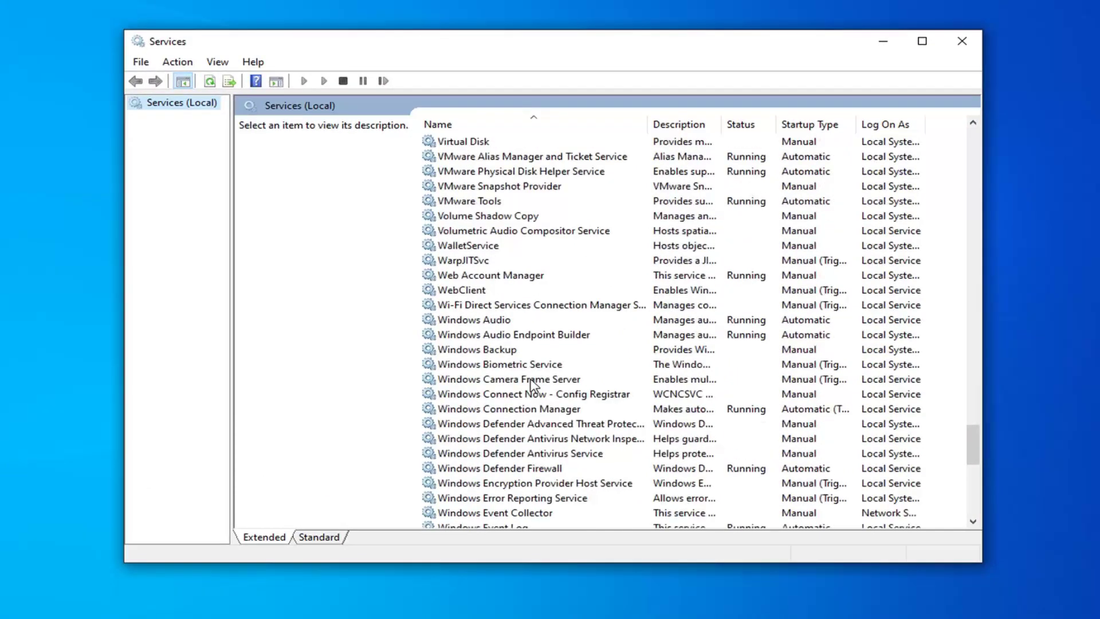
pyautogui.scroll(-5, 525, 409)
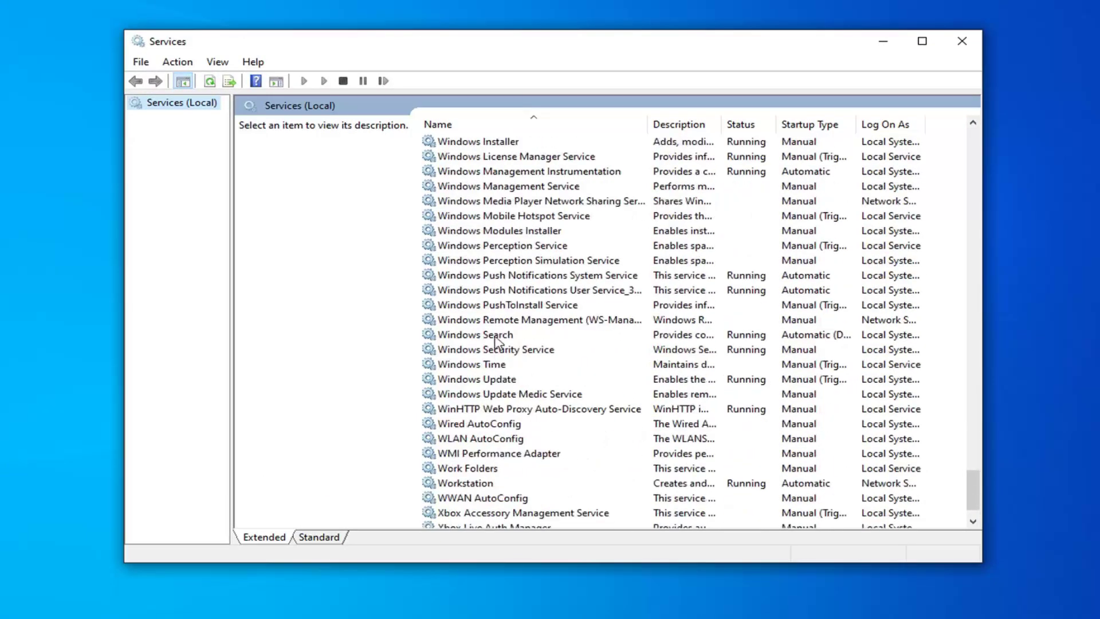
pyautogui.click(491, 337)
pyautogui.doubleClick(491, 335)
pyautogui.click(533, 290)
pyautogui.click(516, 299)
pyautogui.click(522, 290)
pyautogui.click(521, 301)
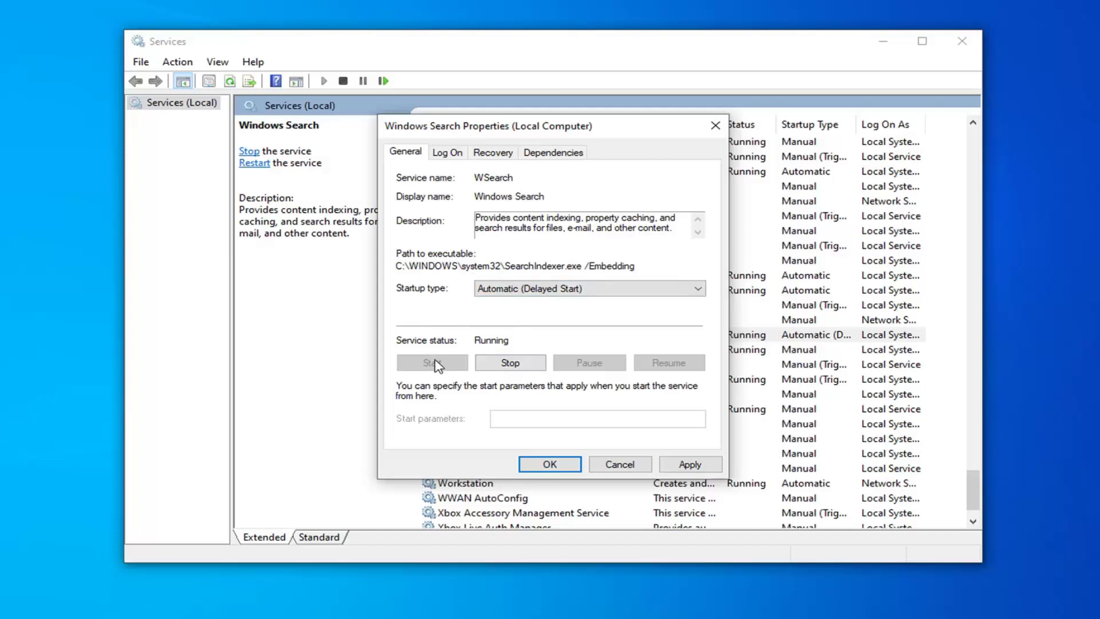
pyautogui.click(559, 466)
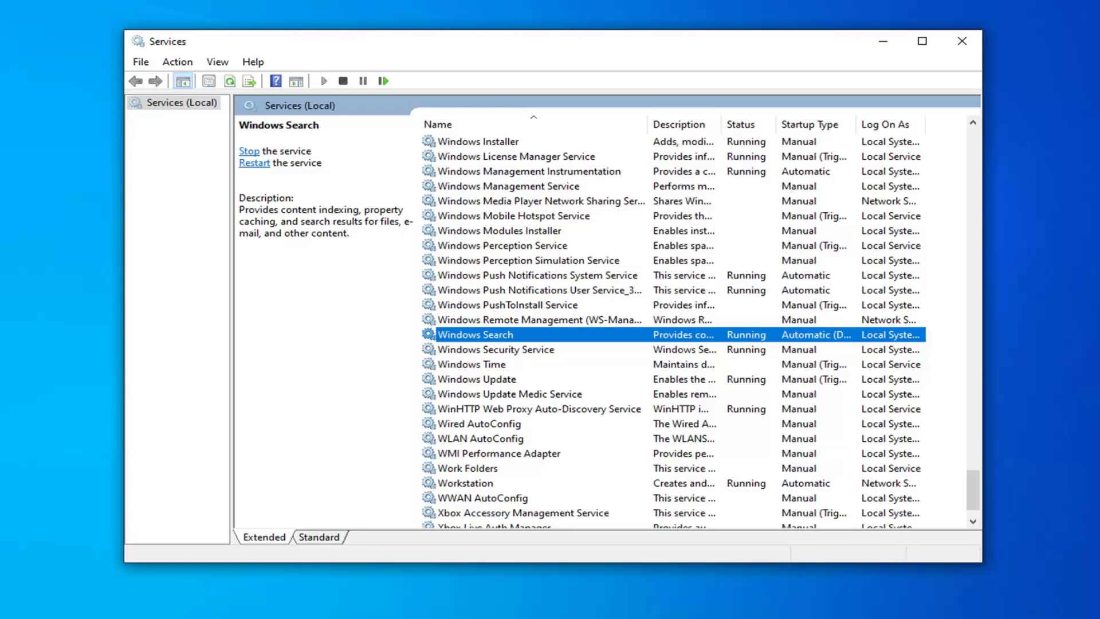
# Close the Services console and Task Manager
pyautogui.click(970, 50)
pyautogui.click(968, 41)
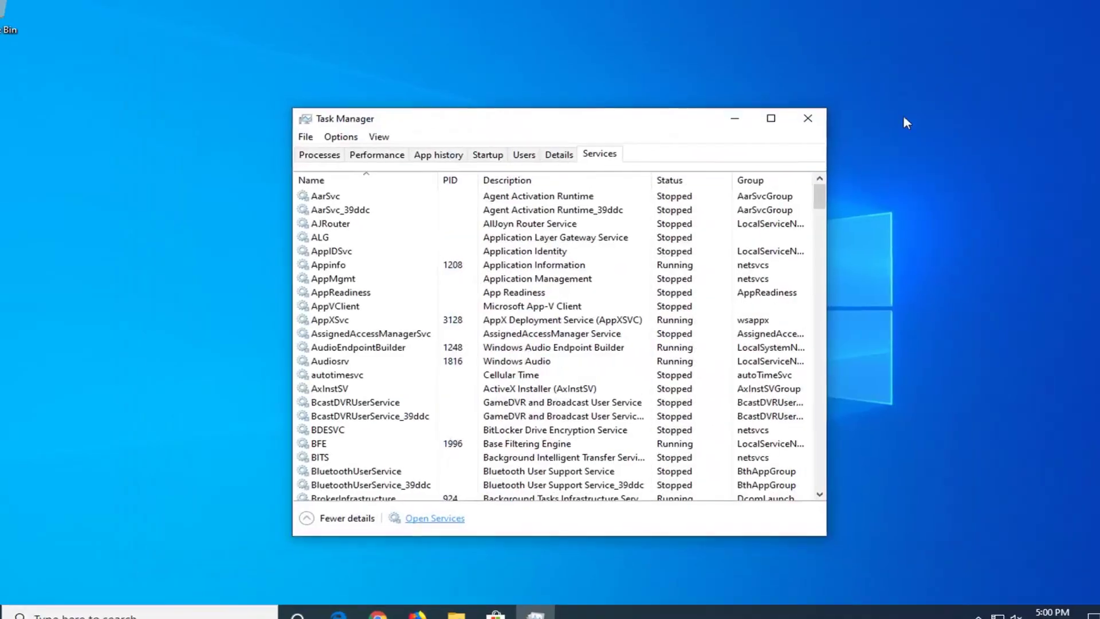
pyautogui.click(802, 128)
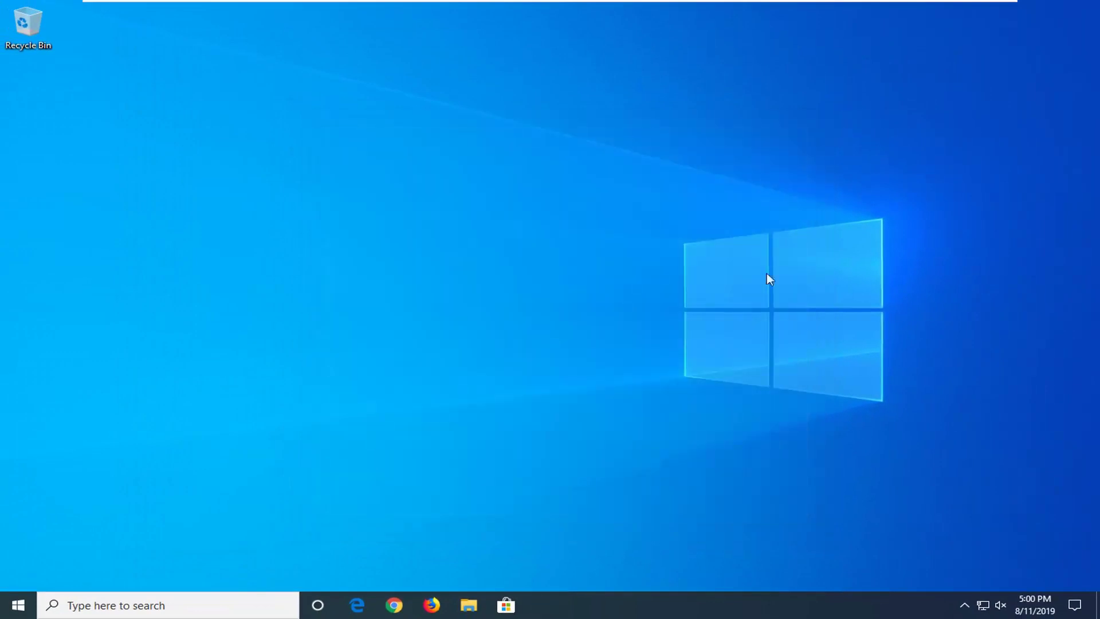
# Open Control Panel by entering "Control" as the location in File Explorer
pyautogui.click(469, 608)
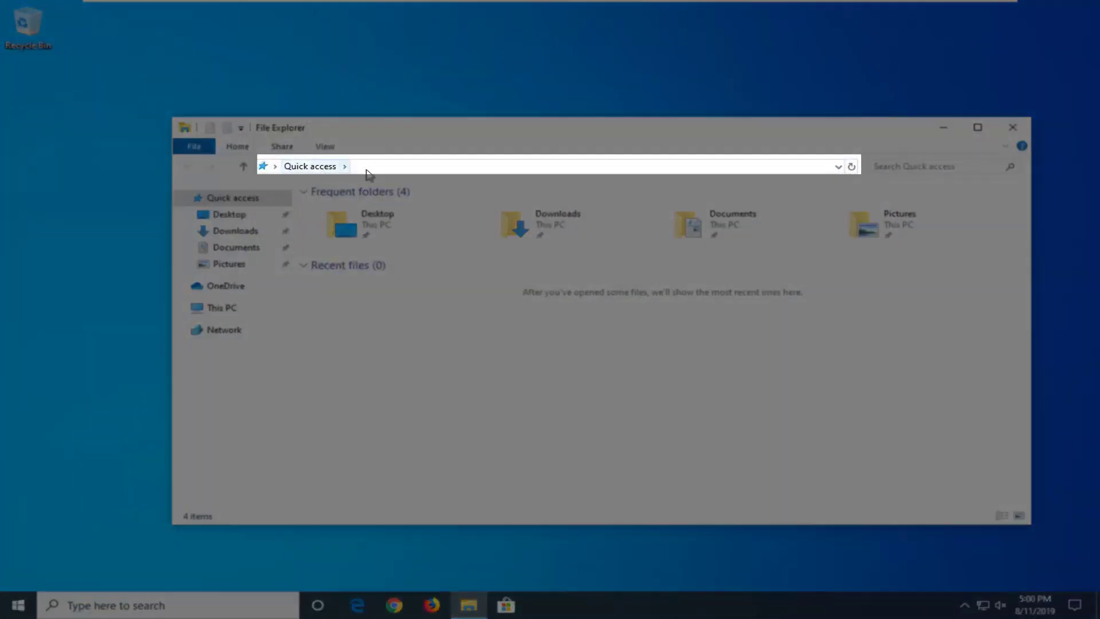
pyautogui.click(372, 169)
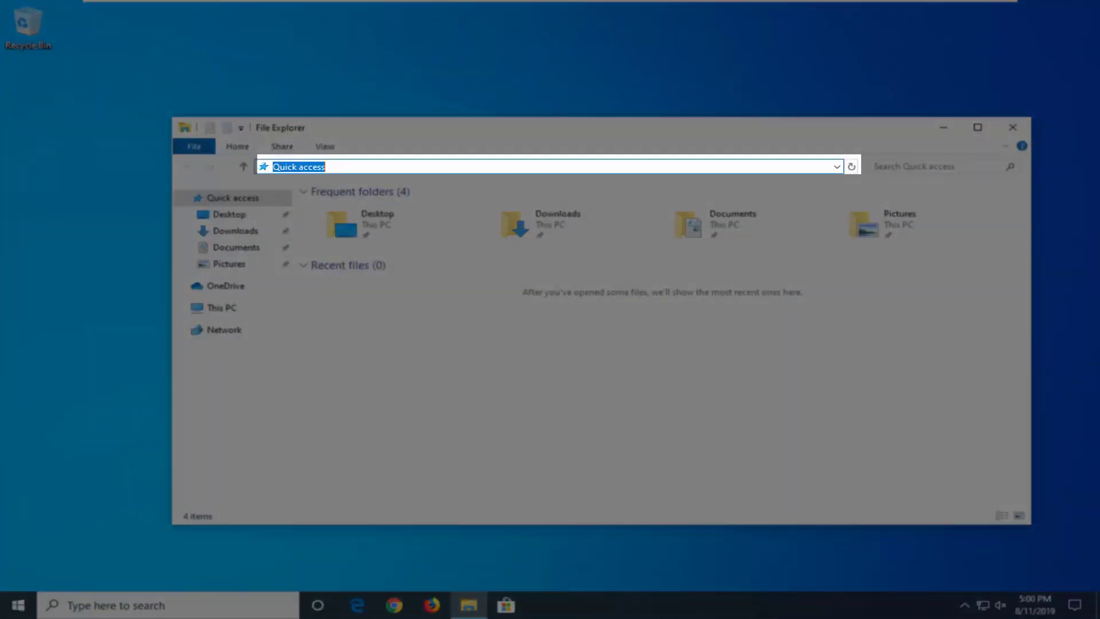
pyautogui.press('BackSpace')
pyautogui.write('Control')
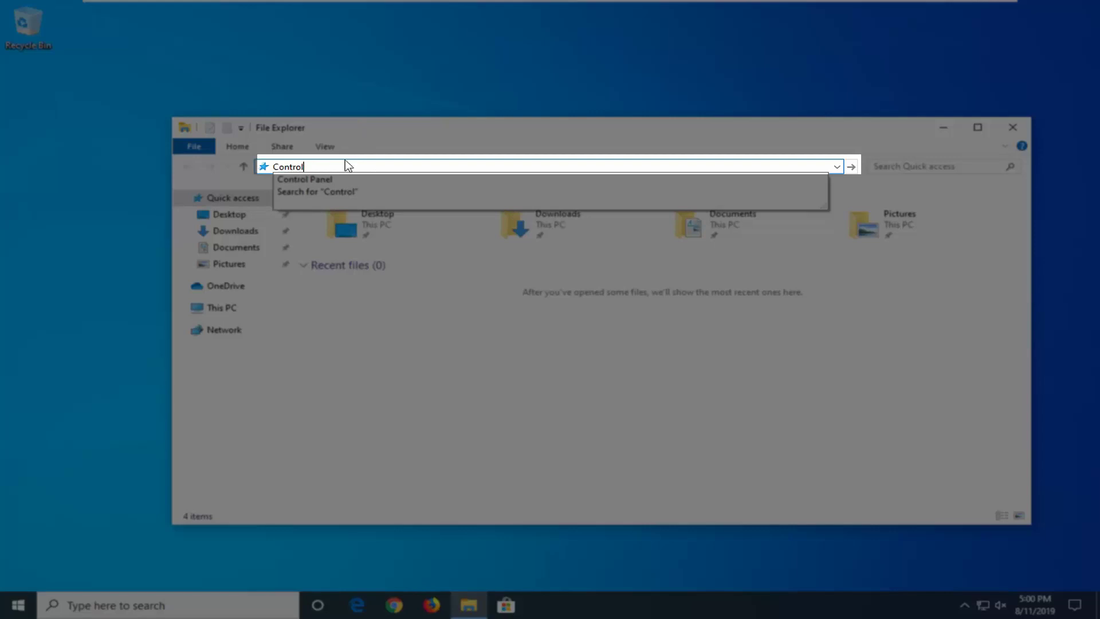
pyautogui.click(308, 180)
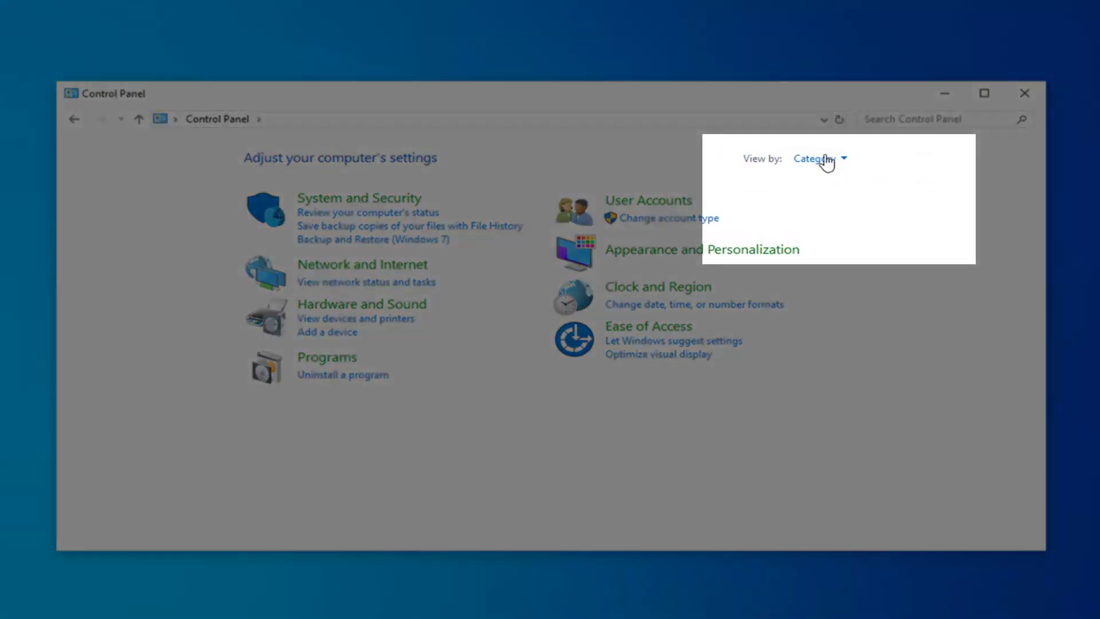
# Show the Control Panel items as large icons and open Indexing Options
pyautogui.click(819, 161)
pyautogui.click(839, 203)
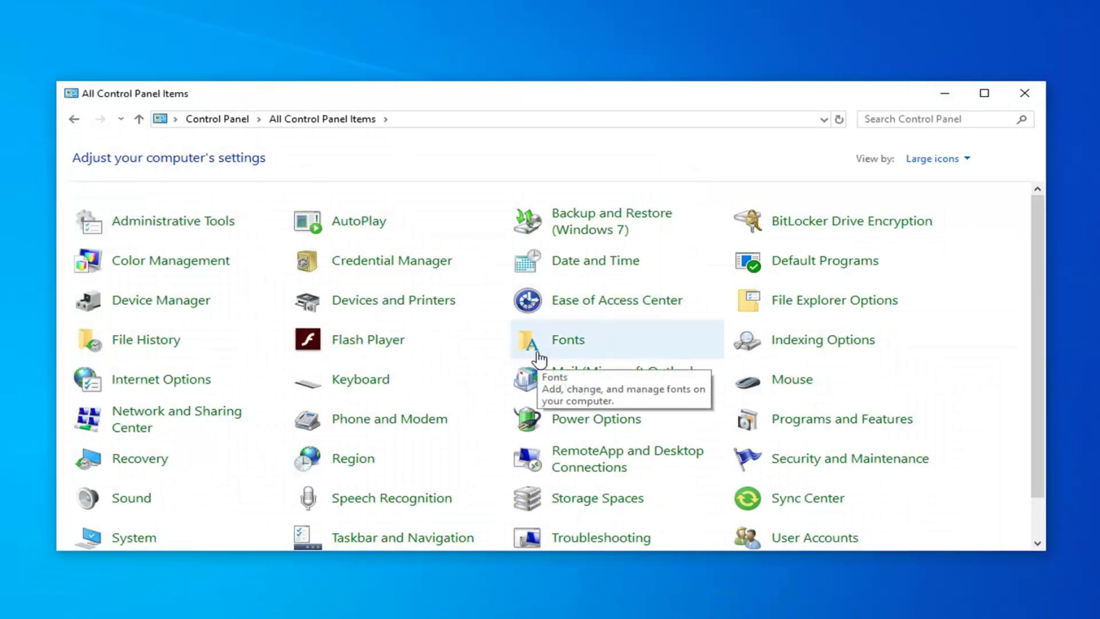
pyautogui.click(826, 344)
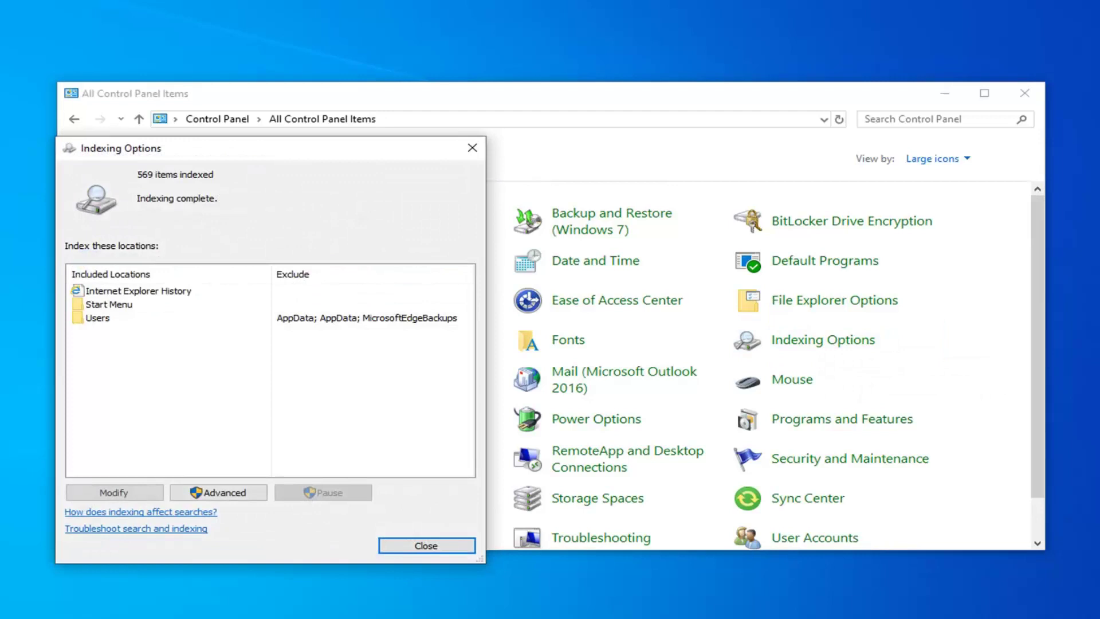
# Delete and rebuild the search index from the advanced indexing settings, and close Indexing Options and Control Panel
pyautogui.moveTo(319, 154); pyautogui.dragTo(475, 109)
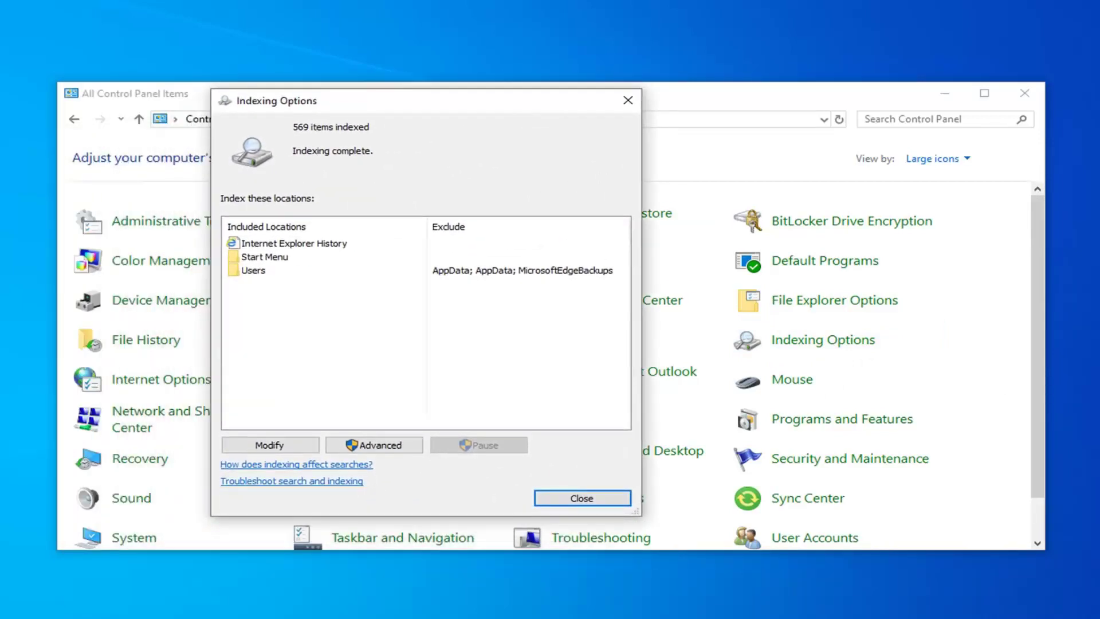
pyautogui.click(376, 446)
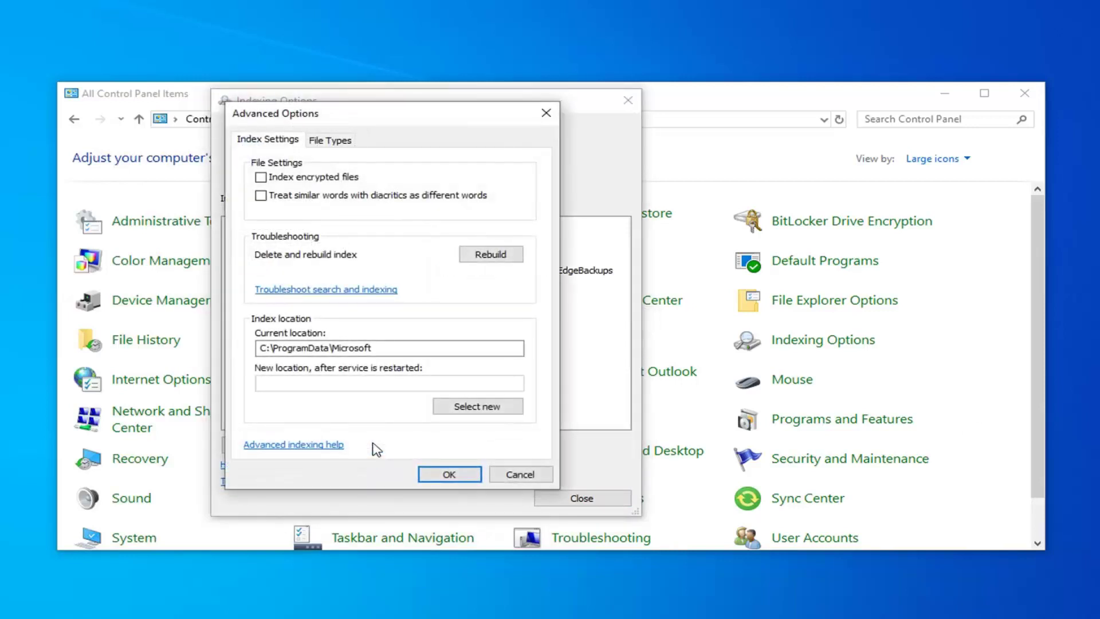
pyautogui.click(492, 255)
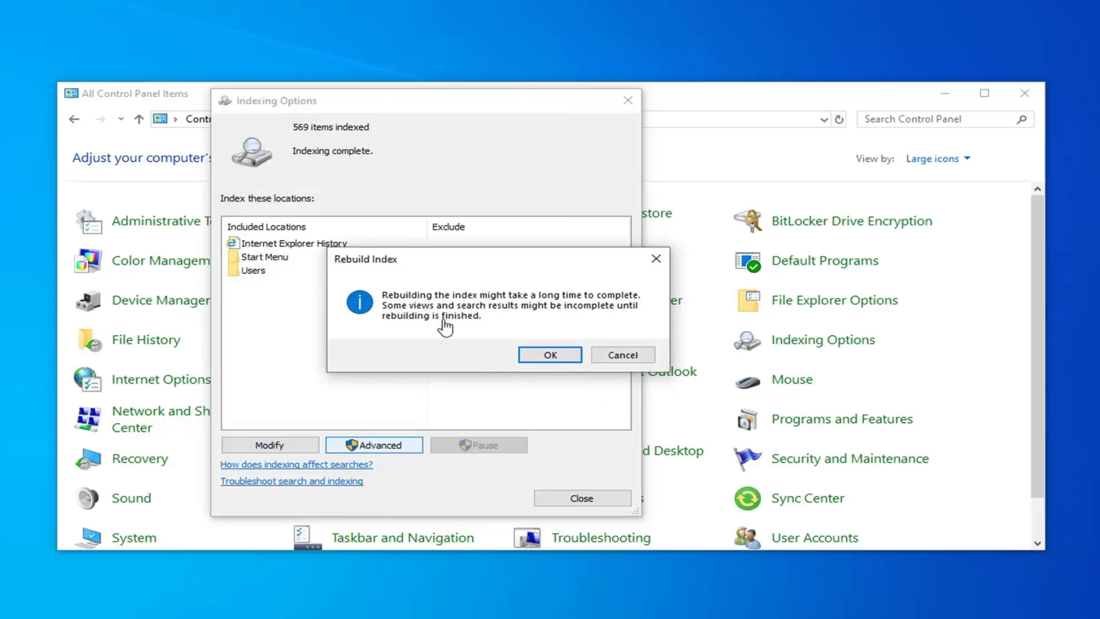
pyautogui.click(540, 358)
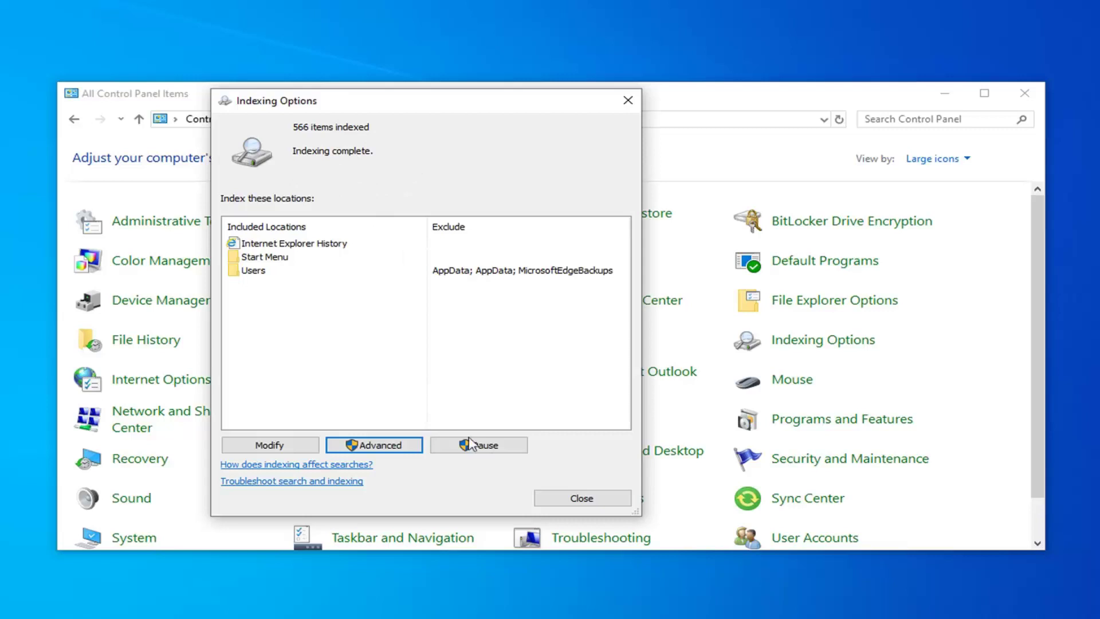
pyautogui.click(563, 499)
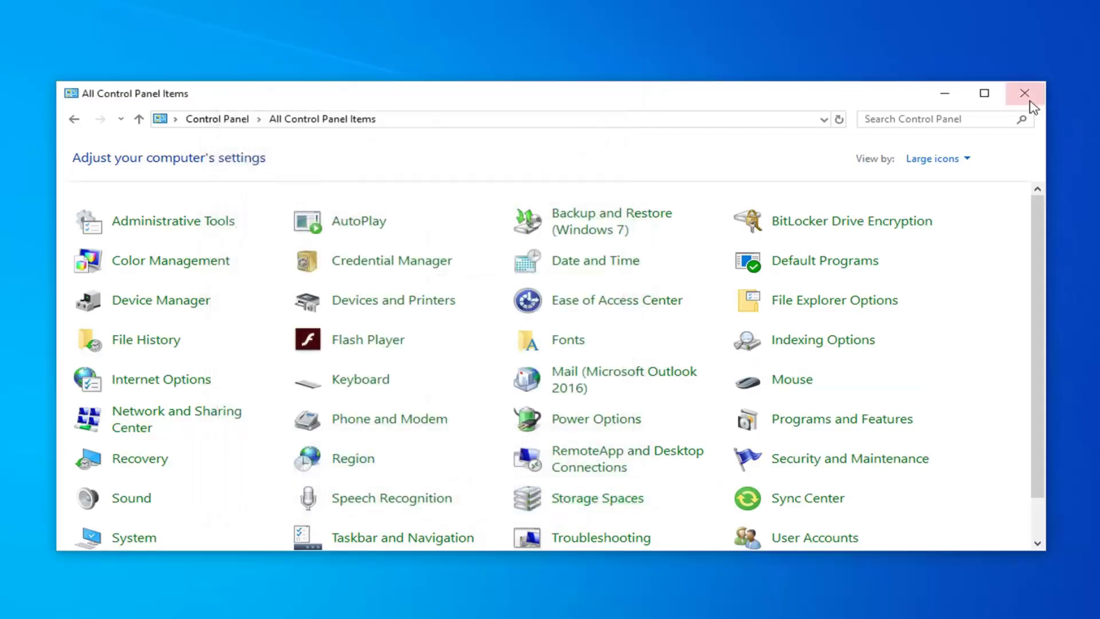
pyautogui.click(1029, 97)
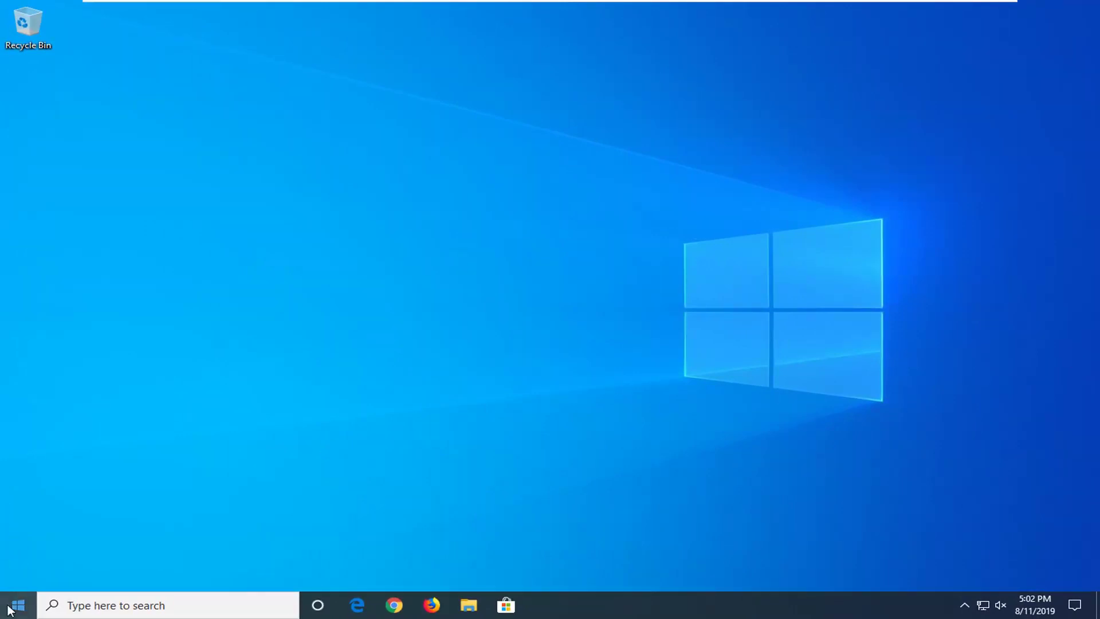
# Open Windows PowerShell with administrator rights and place its window nearer the middle of the desktop
pyautogui.rightClick(8, 606)
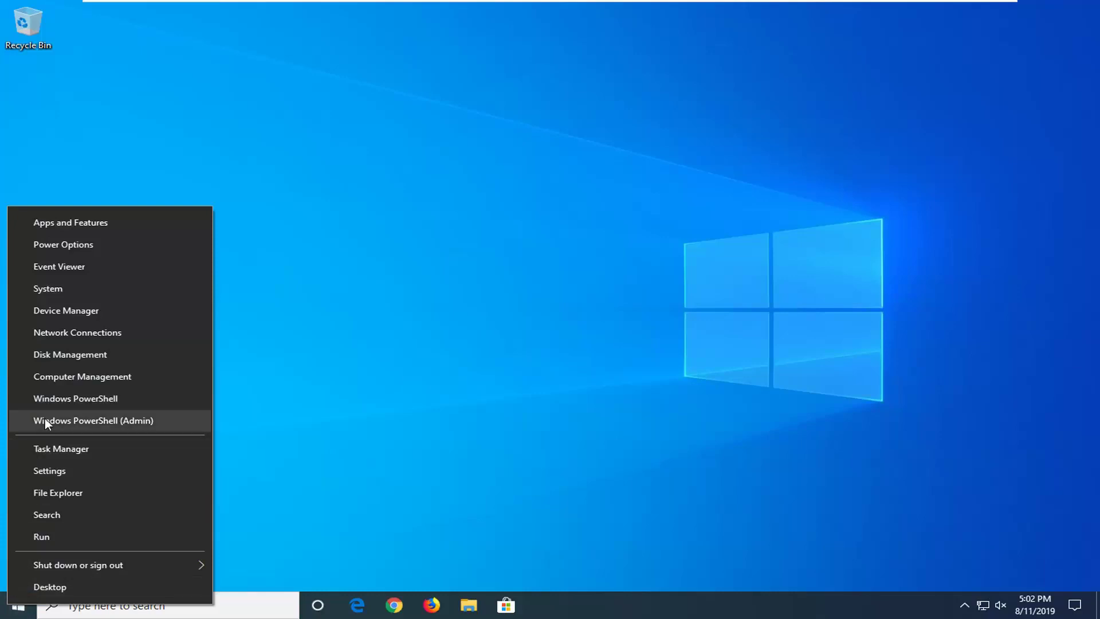
pyautogui.click(136, 423)
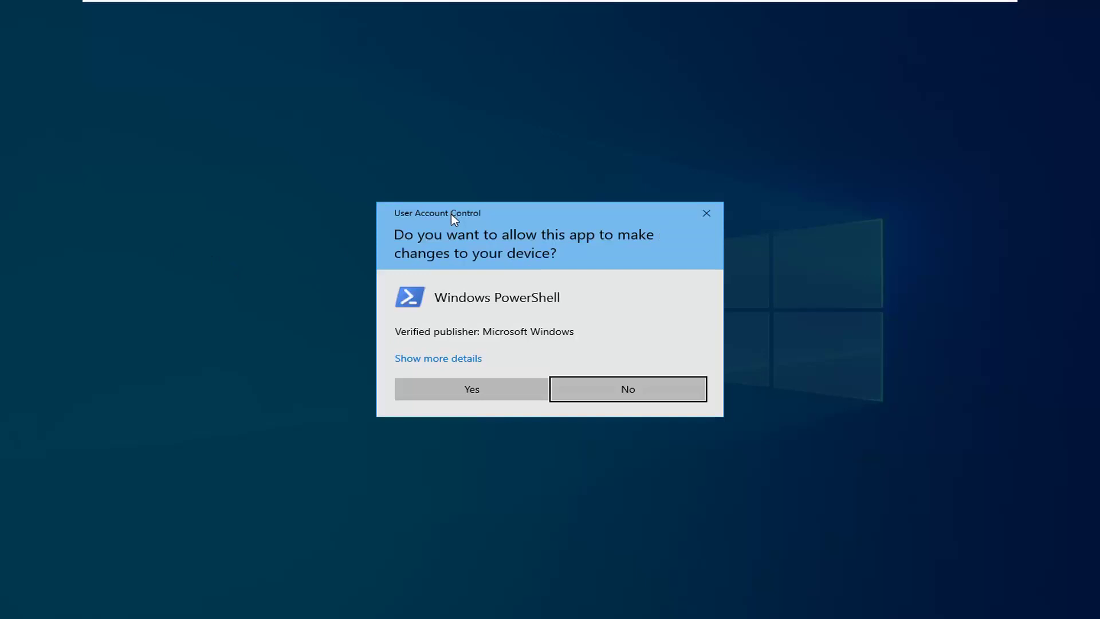
pyautogui.click(447, 395)
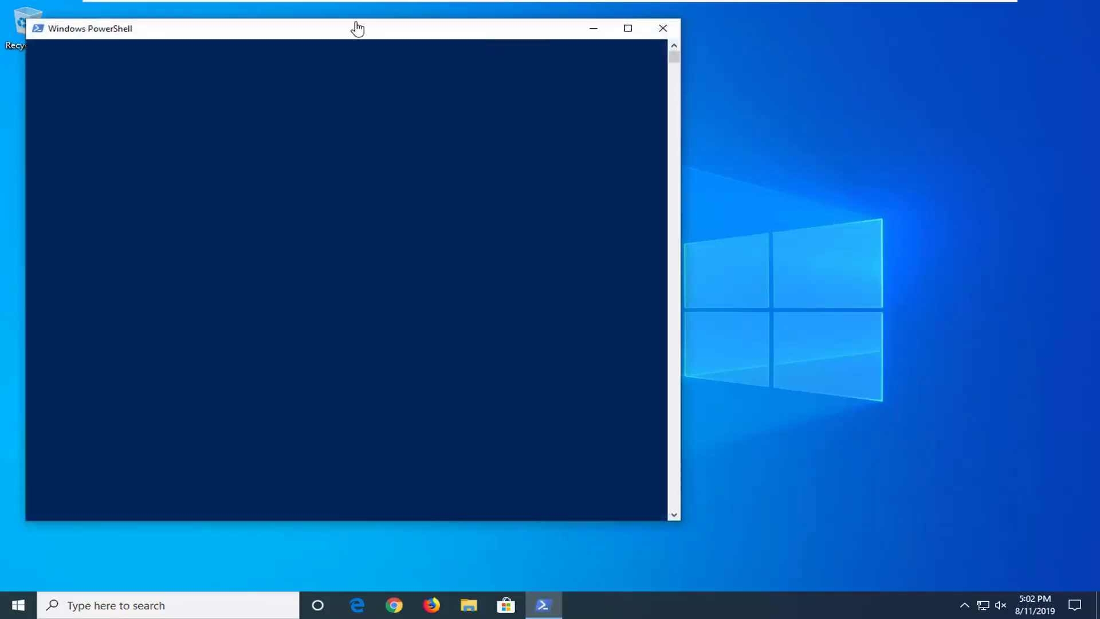
pyautogui.moveTo(352, 33); pyautogui.dragTo(518, 59)
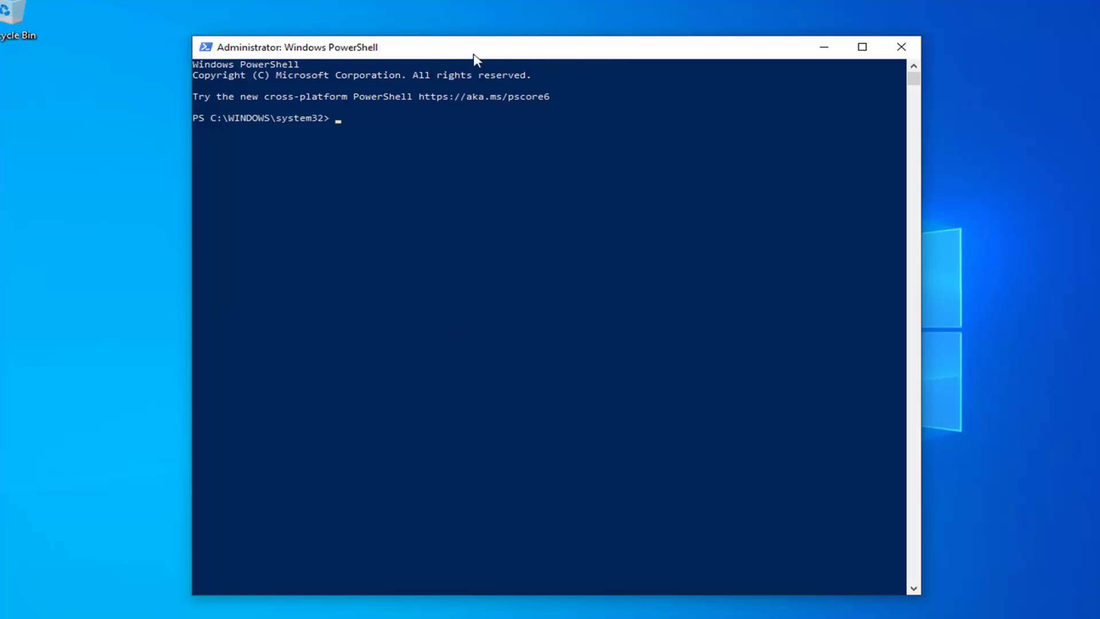
# Paste and run the command PowerShell -ExecutionPolicy Unrestricted
pyautogui.rightClick(603, 51)
pyautogui.moveTo(658, 164)
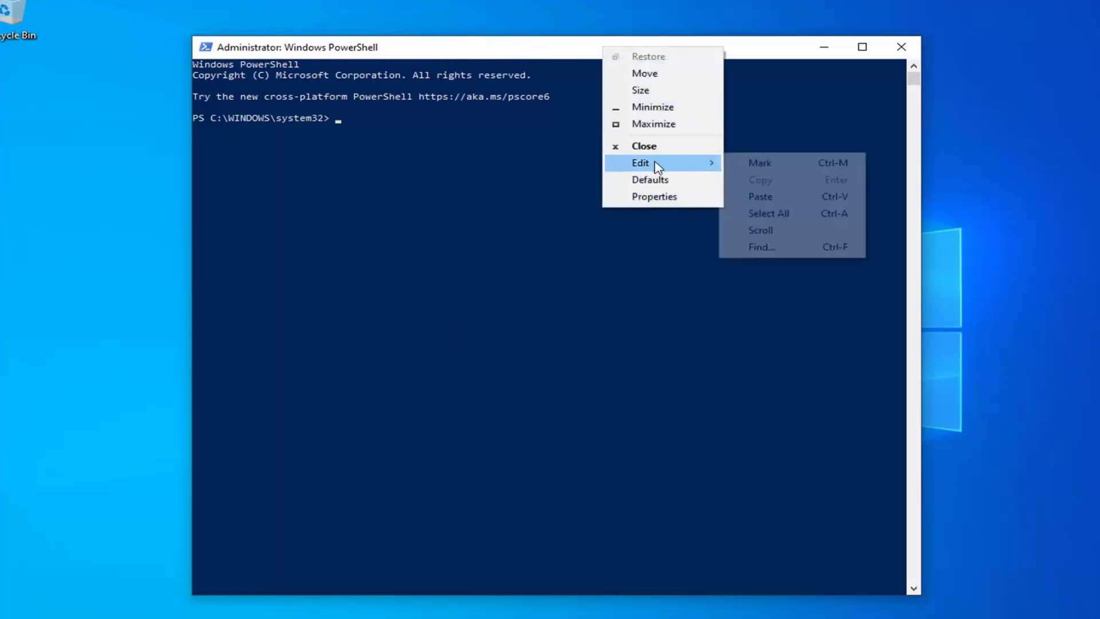
pyautogui.click(750, 197)
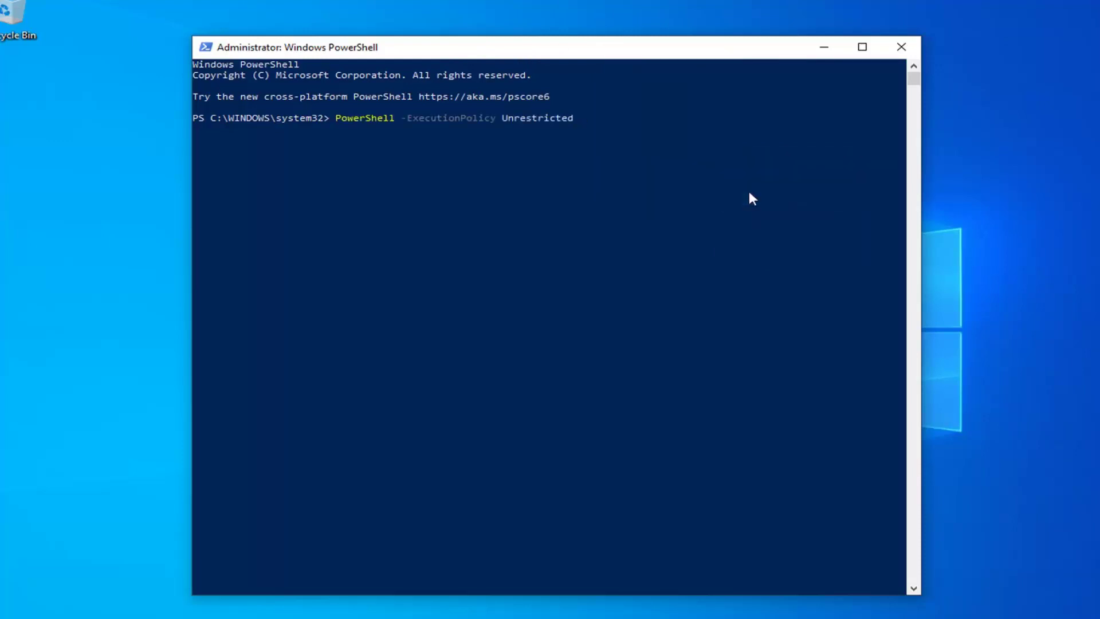
pyautogui.press('Return')
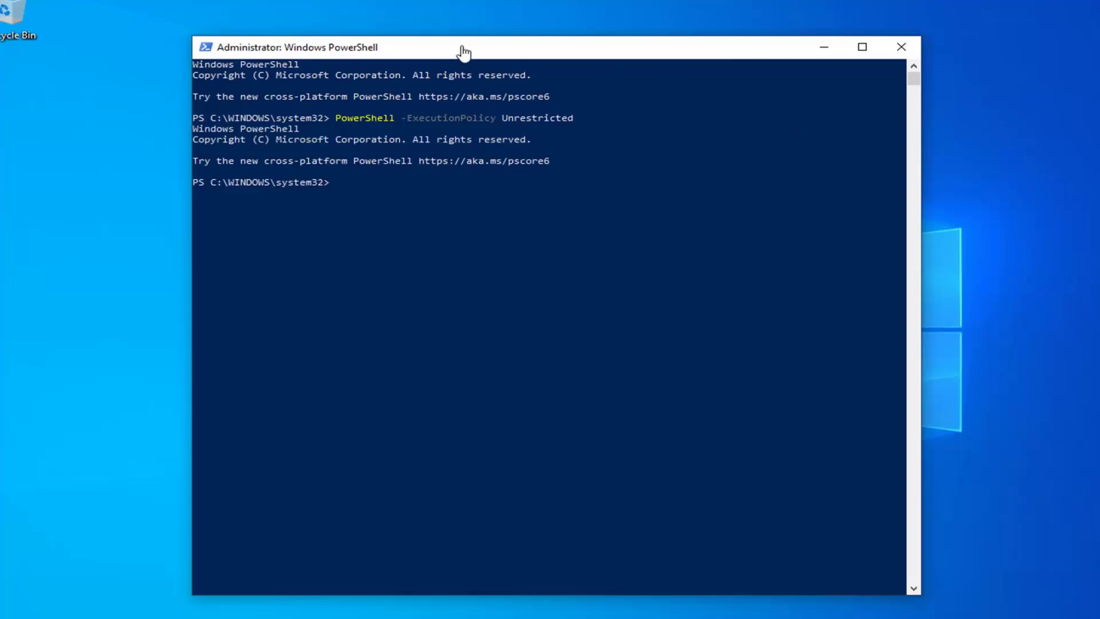
# Paste and run Get-AppXPackage -AllUsers |Where-Object {$_.InstallLocation -like "*SystemApps*"} | Foreach {Add-AppxPackage -DisableDevelopmentMode -Register "$($_.InstallLocation)\AppXManifest.xml"}
pyautogui.rightClick(480, 43)
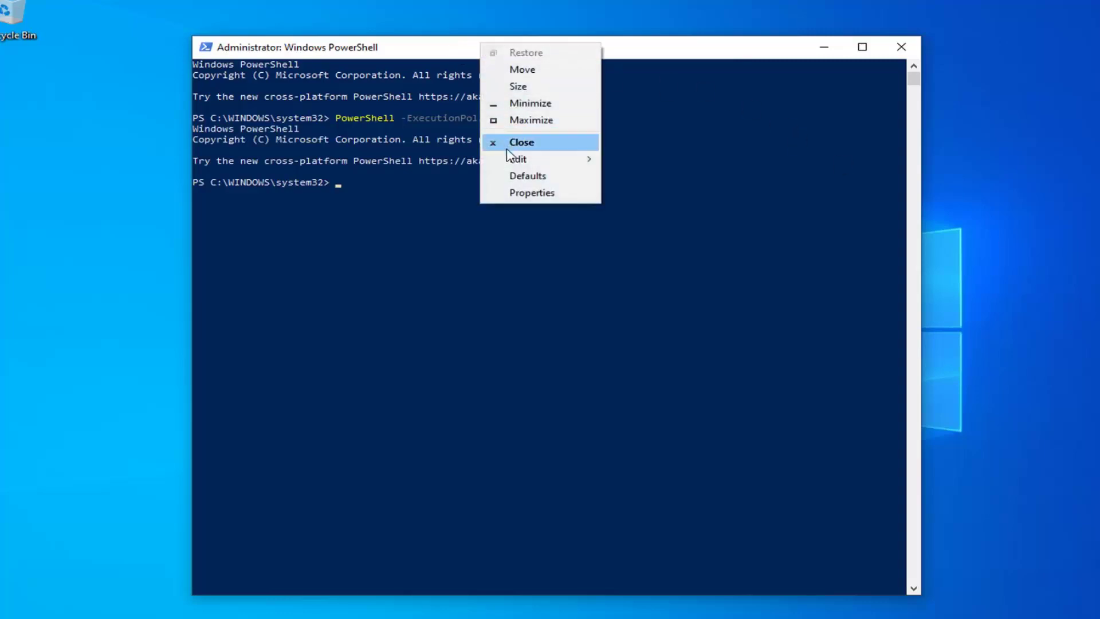
pyautogui.moveTo(516, 159)
pyautogui.click(614, 195)
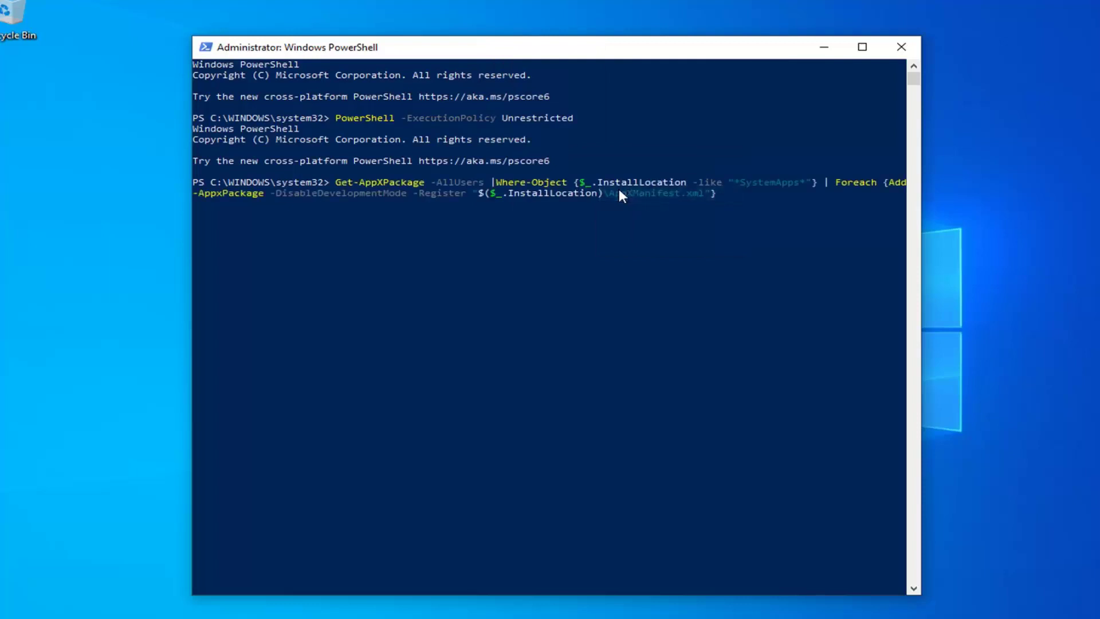
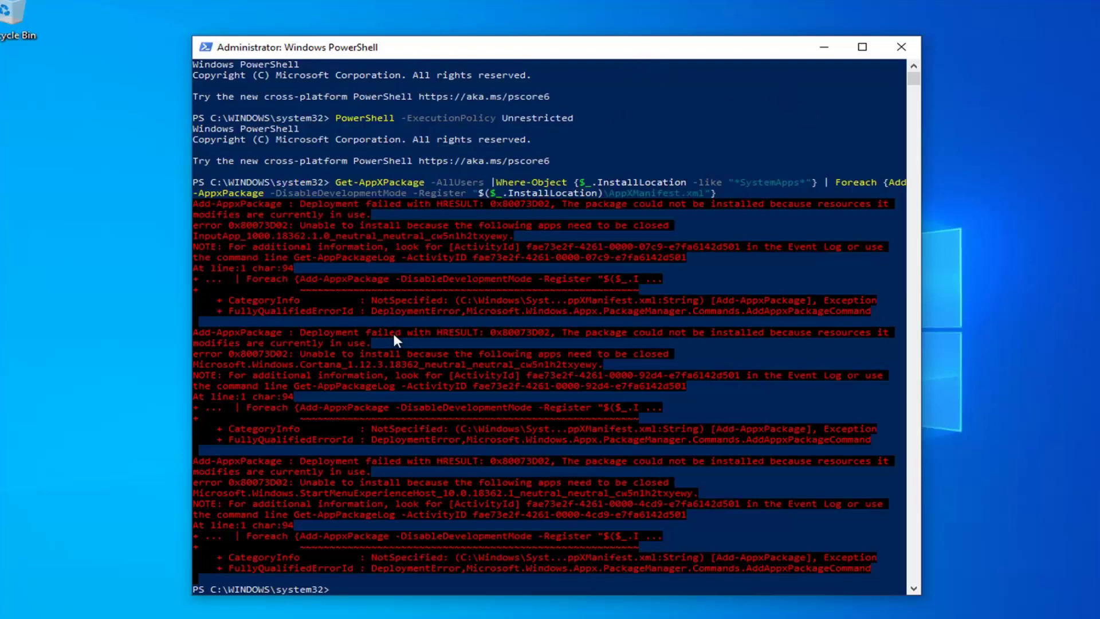
# Run $manifest = (Get-AppxPackage Microsoft.WindowsStore).InstallLocation + '\AppxManifest.xml' ; Add-AppxPackage -DisableDevelopmentMode -Register $manifest
pyautogui.scroll(-3, 393, 331)
pyautogui.scroll(3, 504, 260)
pyautogui.scroll(-3, 456, 144)
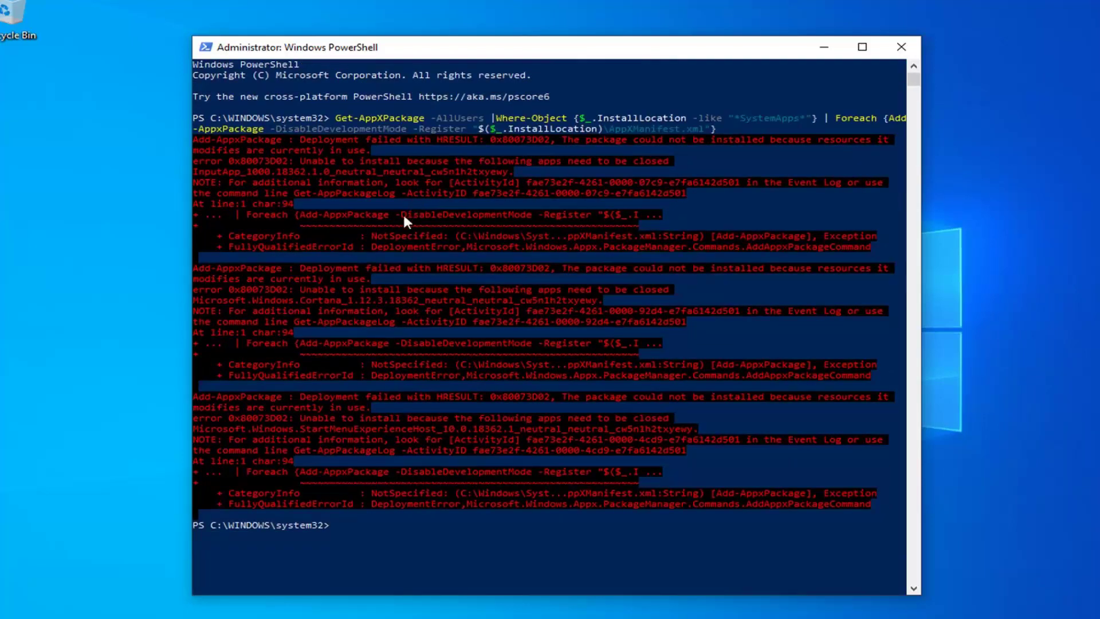
pyautogui.write("$manifest = (Get-AppxPackage Microsoft.WindowsStore).InstallLocation + '\\AppxManifest.xml' ; Add-AppxPackage -DisableDevelopmentMode -Register $manifest")
pyautogui.press('Return')
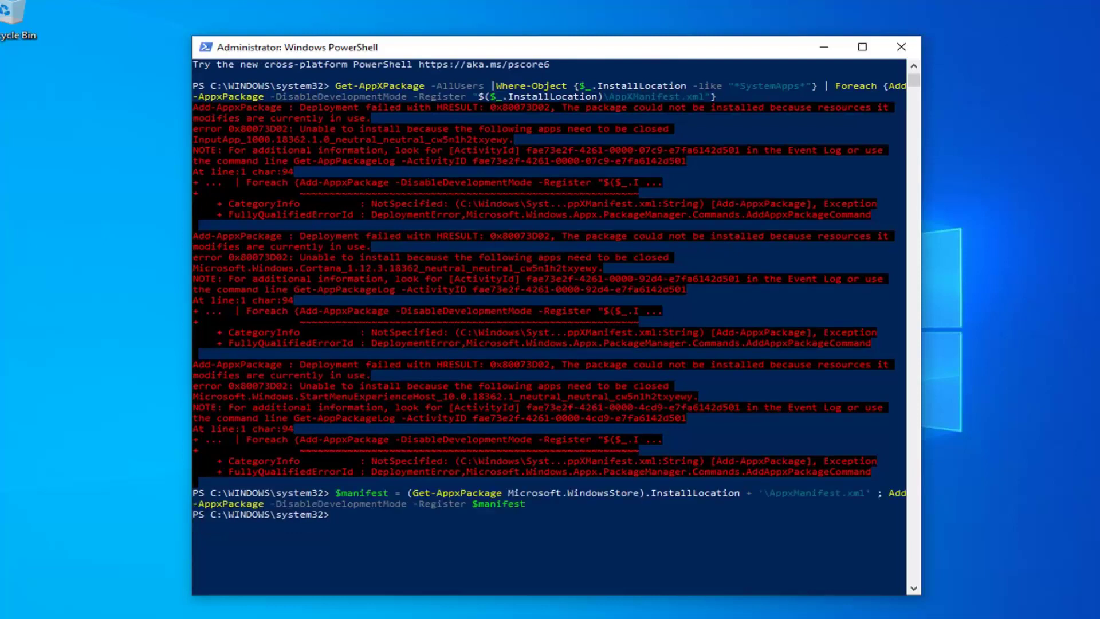
# Paste and run C:\Windows\System32\ctfmon.exe, and close the PowerShell window
pyautogui.rightClick(527, 52)
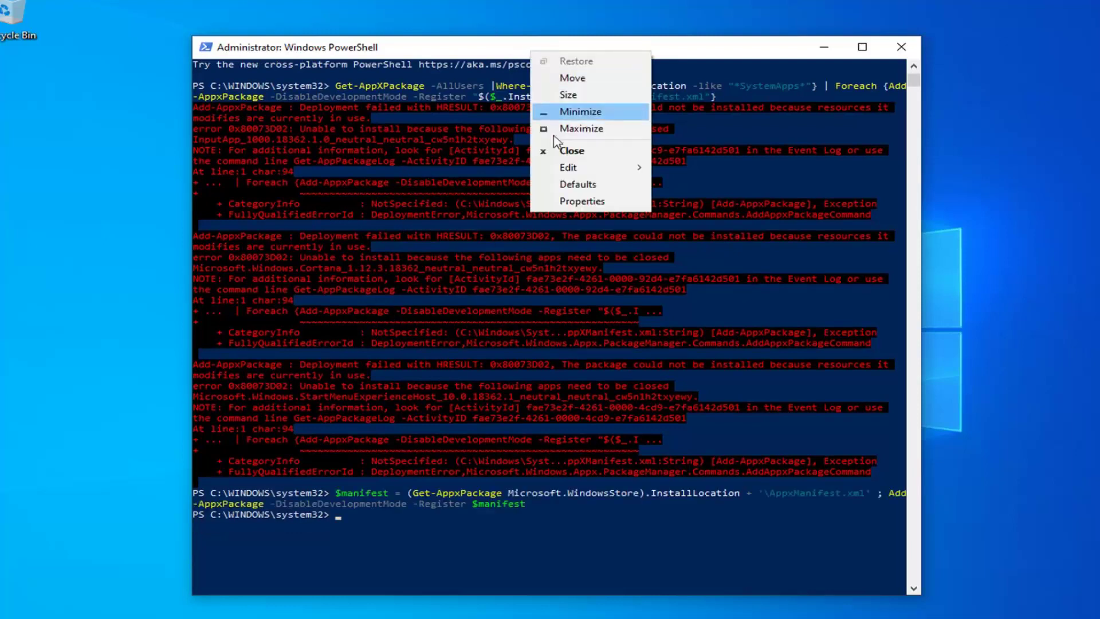
pyautogui.moveTo(573, 168)
pyautogui.click(689, 202)
pyautogui.press('Return')
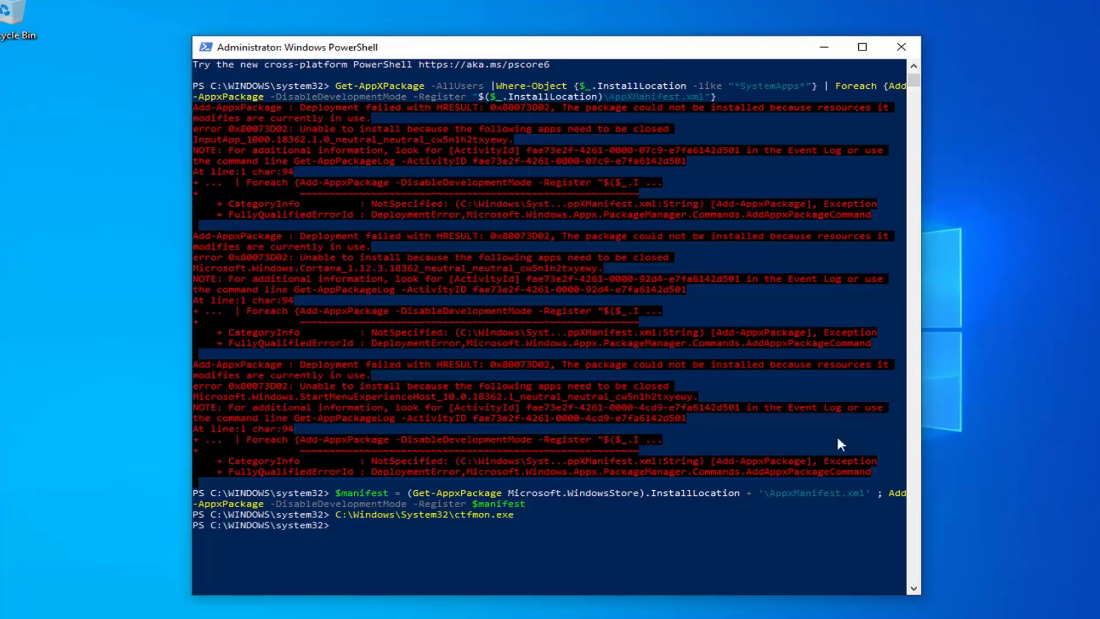
pyautogui.click(902, 48)
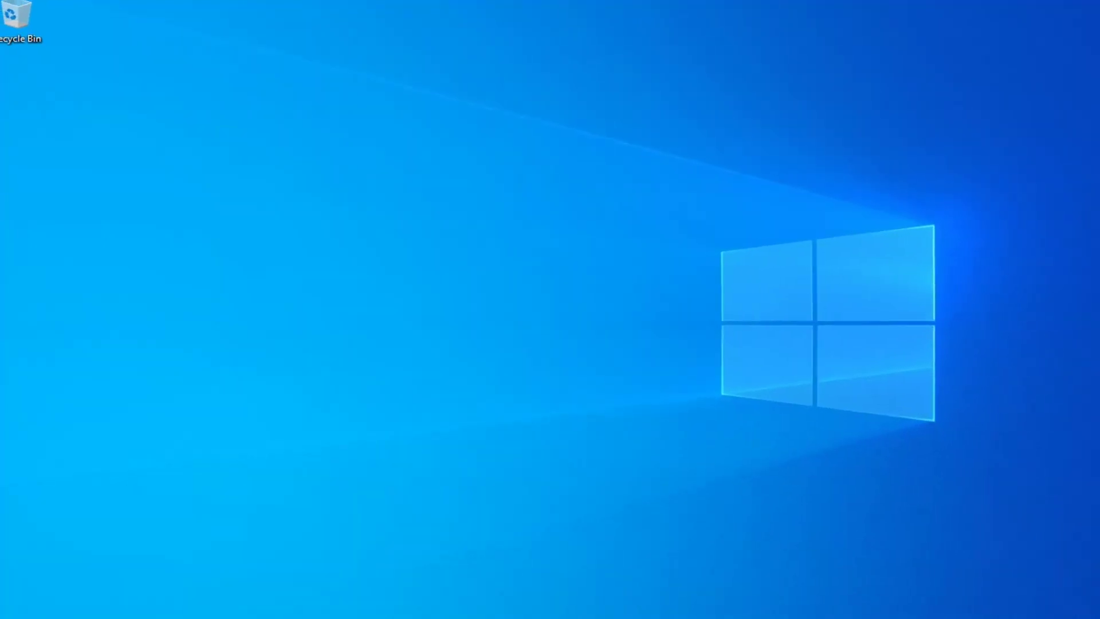